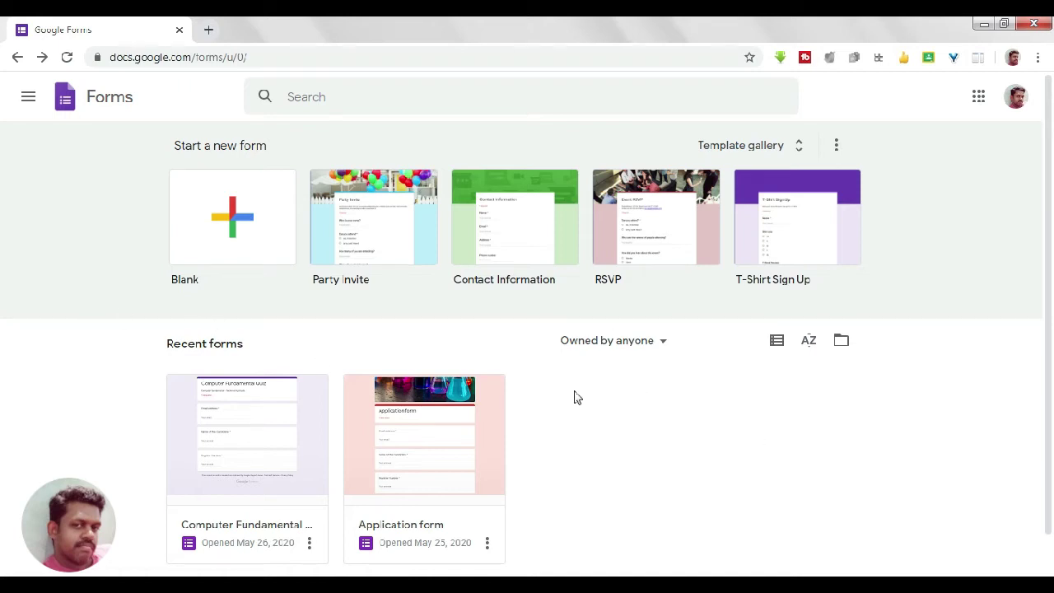
Open the Application form and show its More options menu.
{"action": "left_click", "coordinate": [488, 421]}
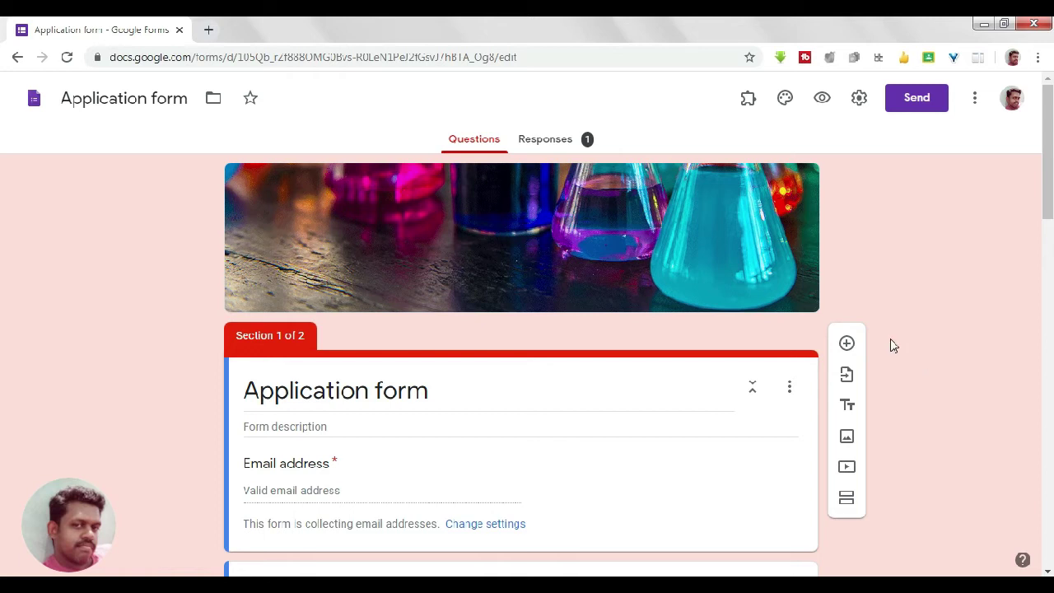
{"action": "left_click", "coordinate": [974, 101]}
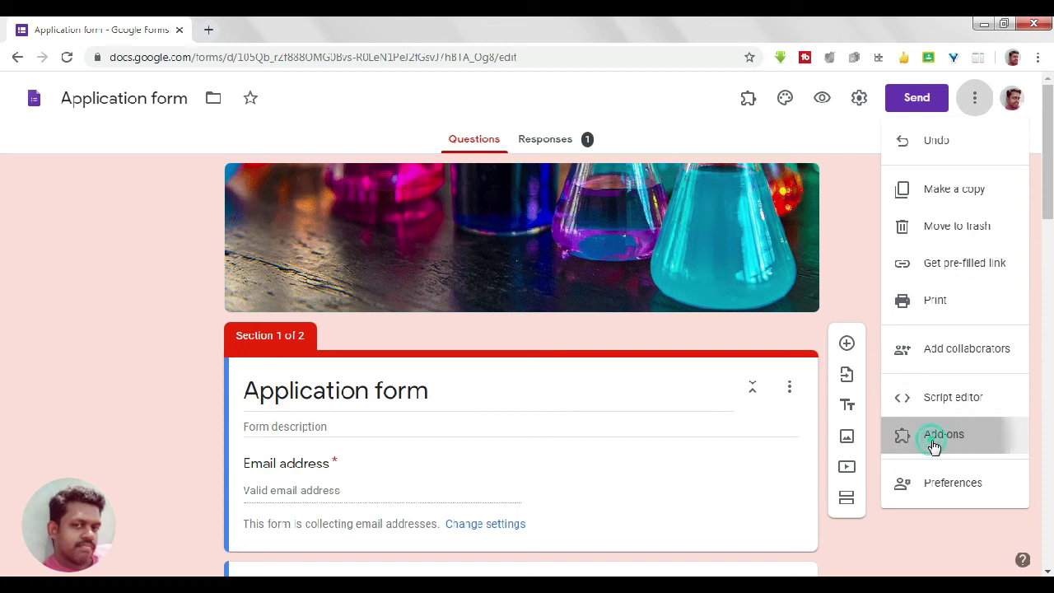
Browse Add-ons, open the formLimiter listing and start installing it.
{"action": "left_click", "coordinate": [938, 436]}
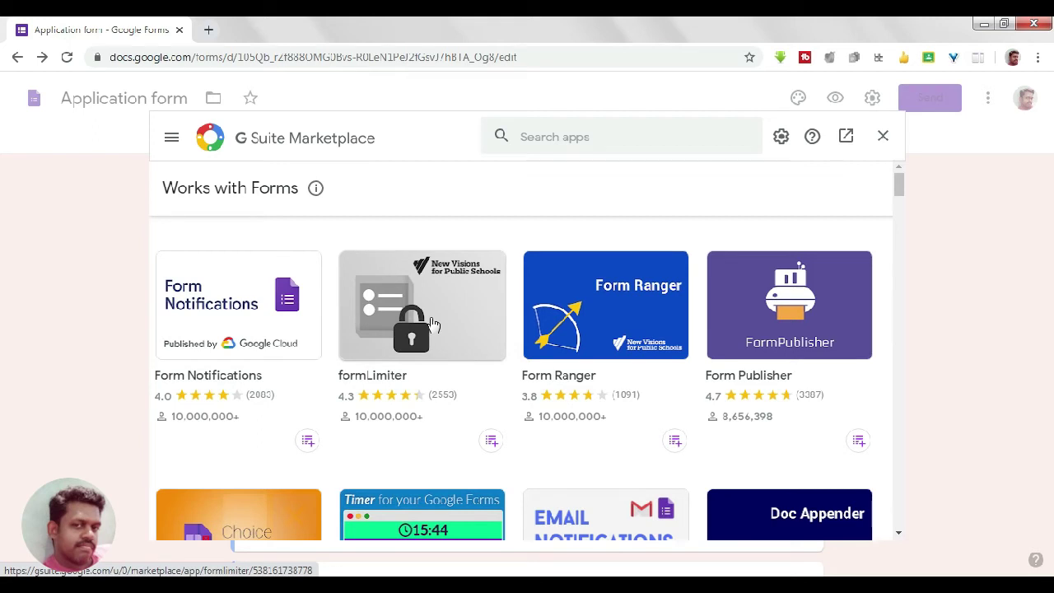
{"action": "left_click", "coordinate": [431, 322]}
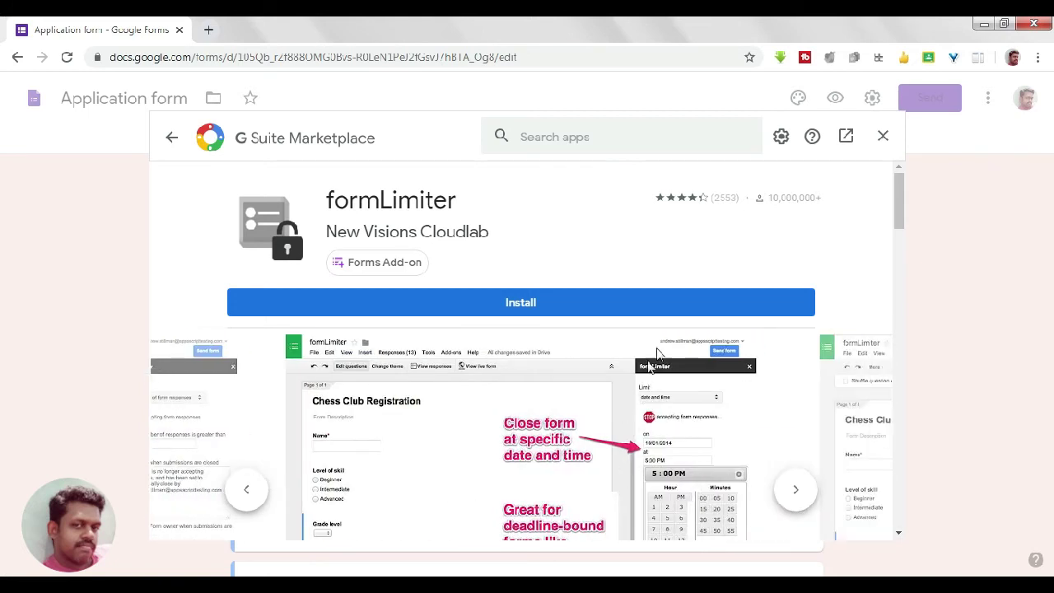
{"action": "left_click", "coordinate": [500, 300]}
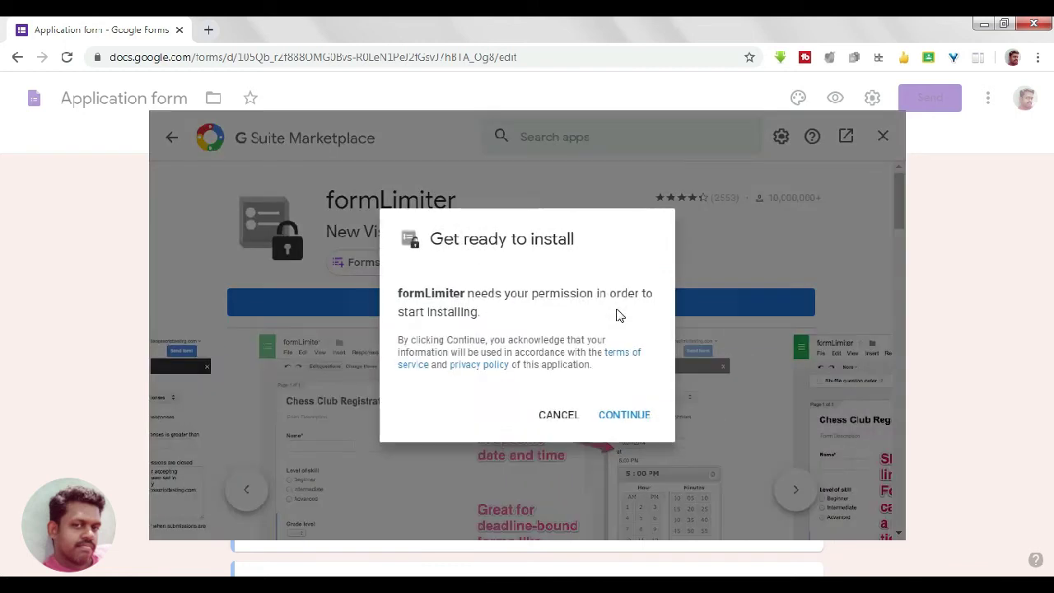
Continue the formLimiter install, choose the Google account and allow its access.
{"action": "left_click", "coordinate": [624, 415]}
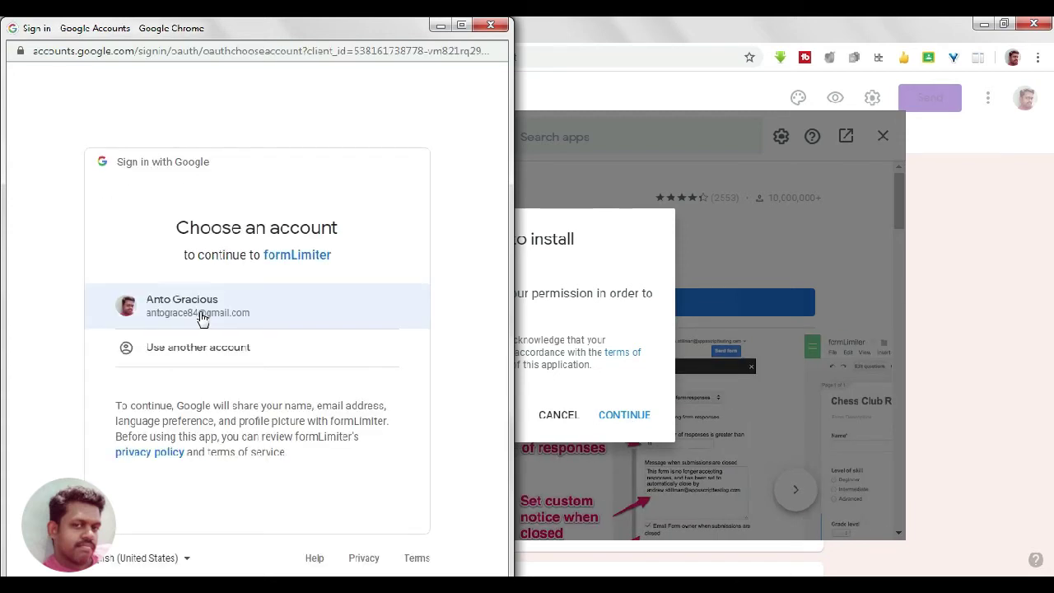
{"action": "left_click", "coordinate": [203, 318]}
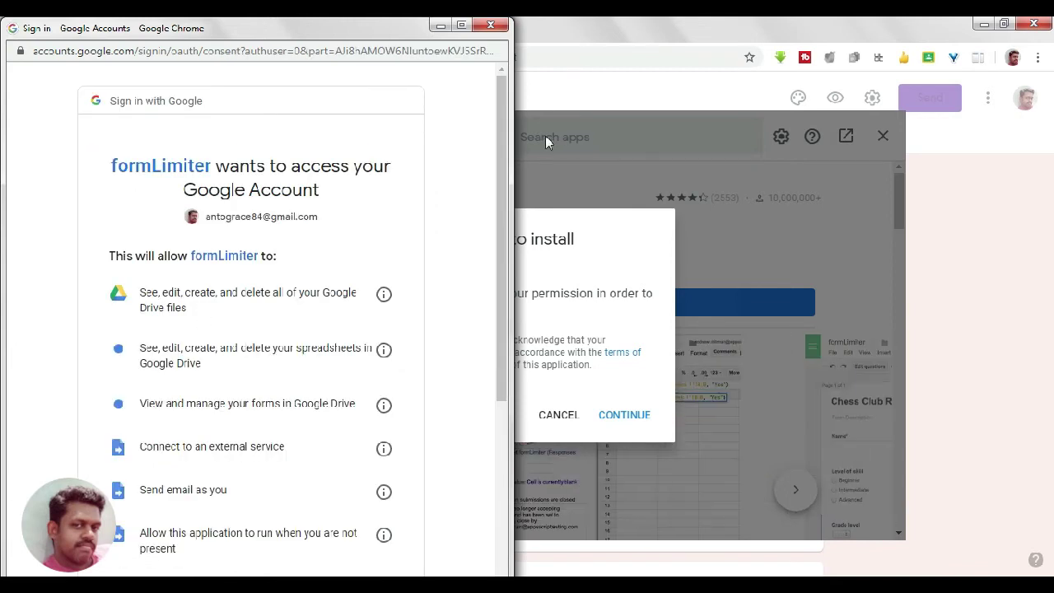
{"action": "left_click_drag", "start_coordinate": [498, 123], "coordinate": [487, 341]}
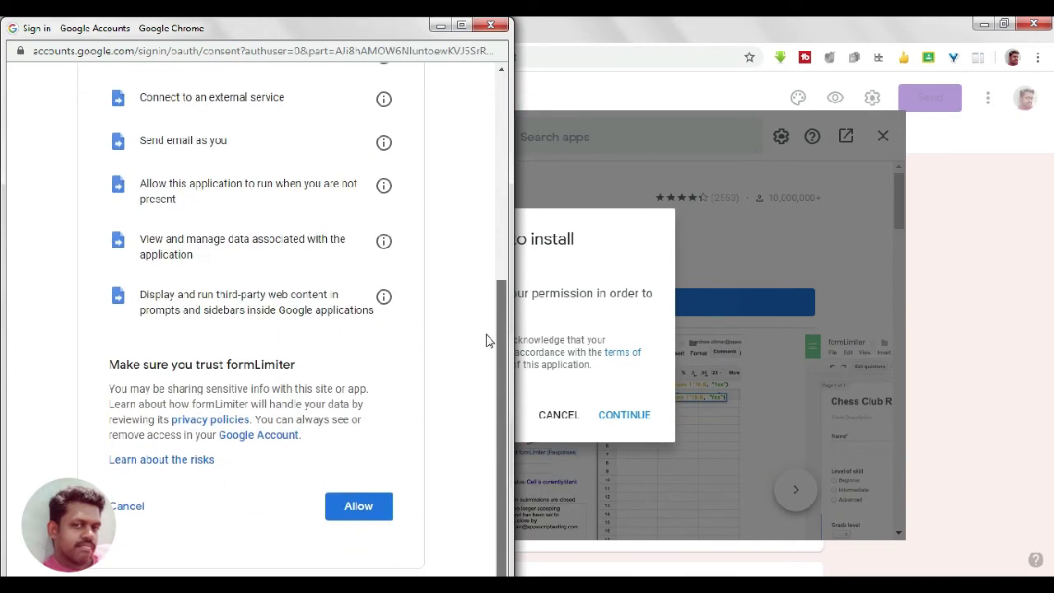
{"action": "left_click", "coordinate": [348, 507]}
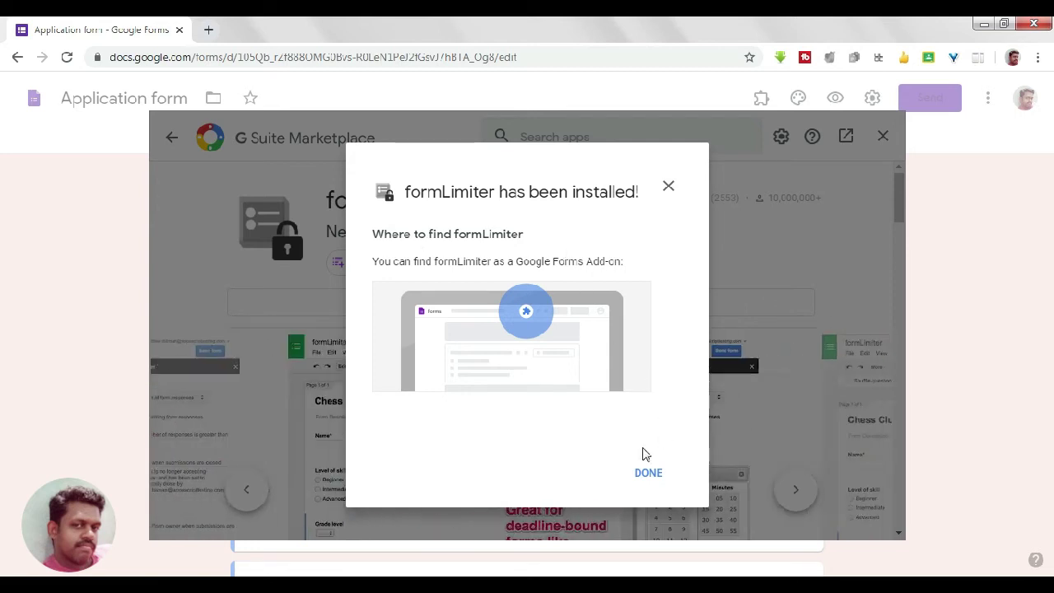
Dismiss the install confirmation, the formLimiter sidebar and the G Suite Marketplace dialog.
{"action": "left_click", "coordinate": [648, 475]}
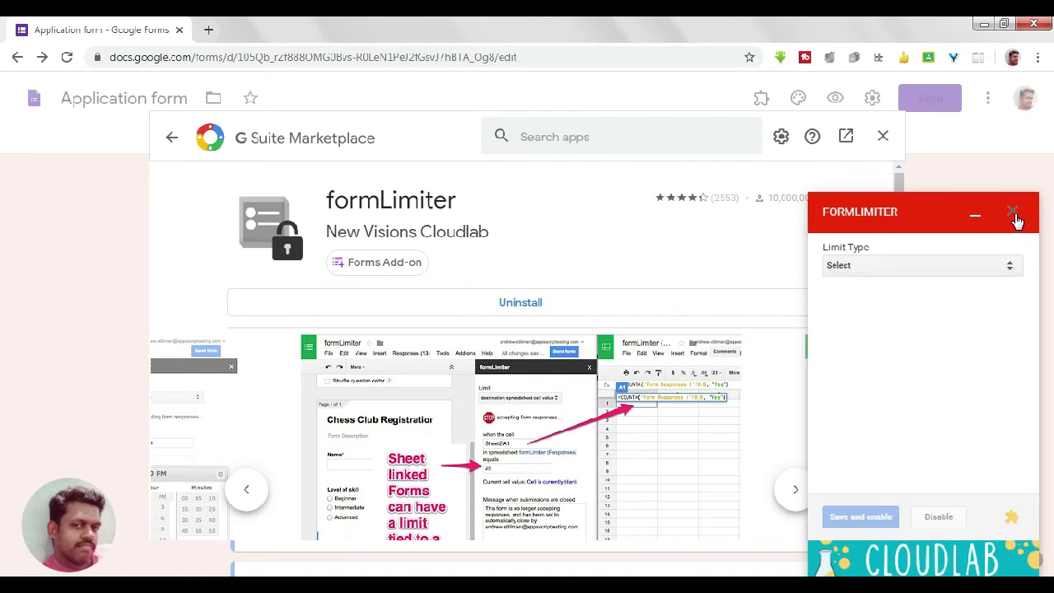
{"action": "left_click", "coordinate": [1014, 214]}
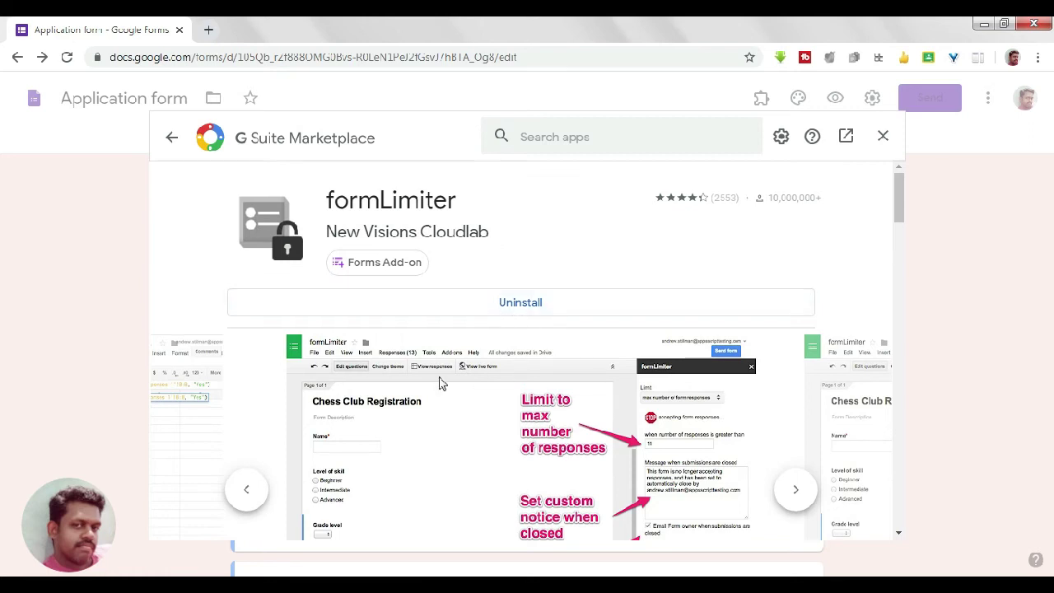
{"action": "left_click", "coordinate": [882, 145]}
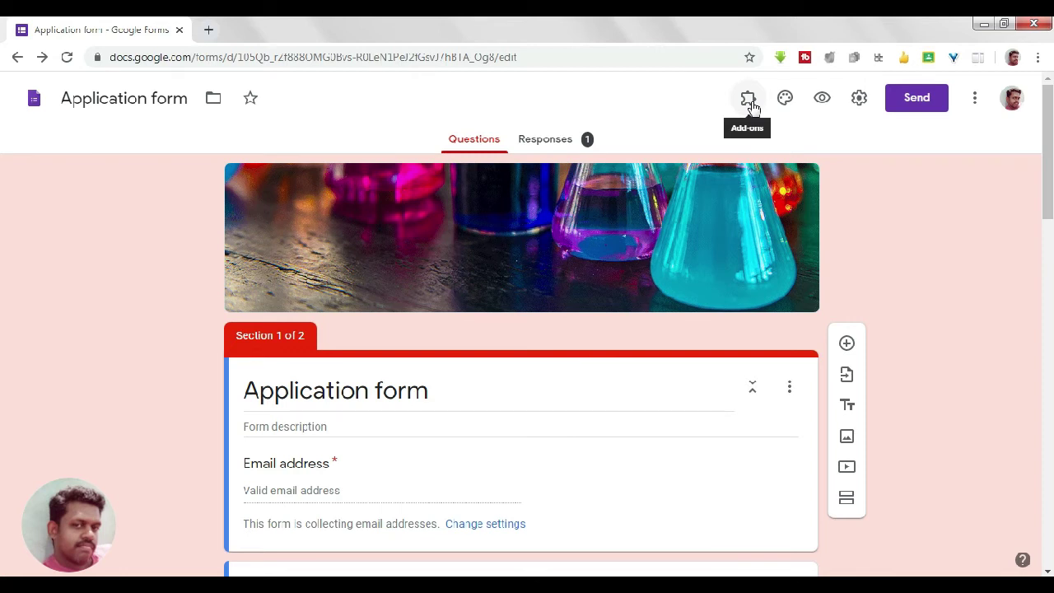
Launch formLimiter from the Add-ons menu and open its Set limit panel.
{"action": "left_click", "coordinate": [751, 105]}
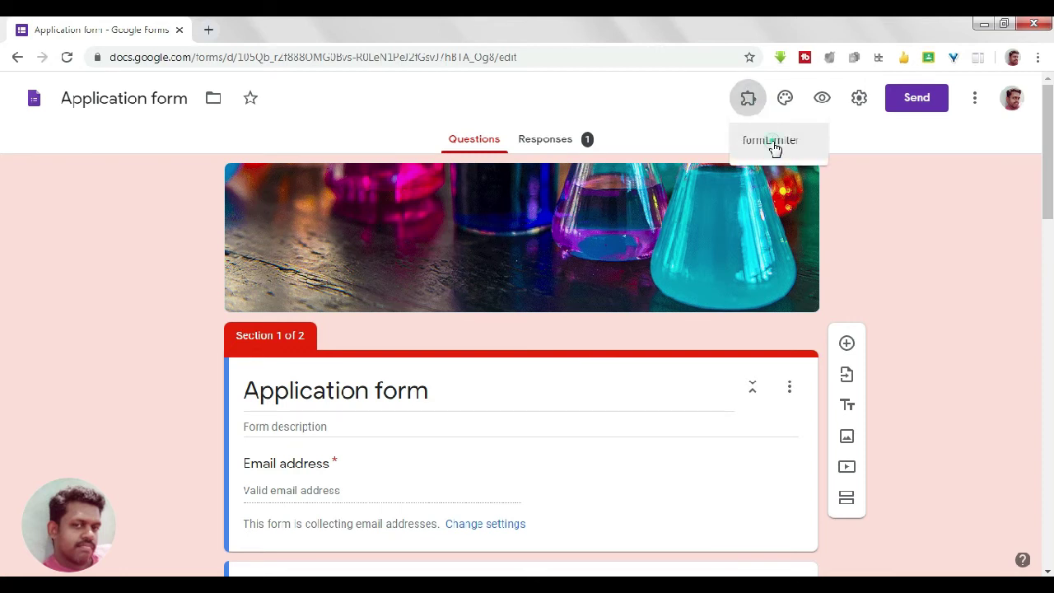
{"action": "left_click", "coordinate": [766, 144]}
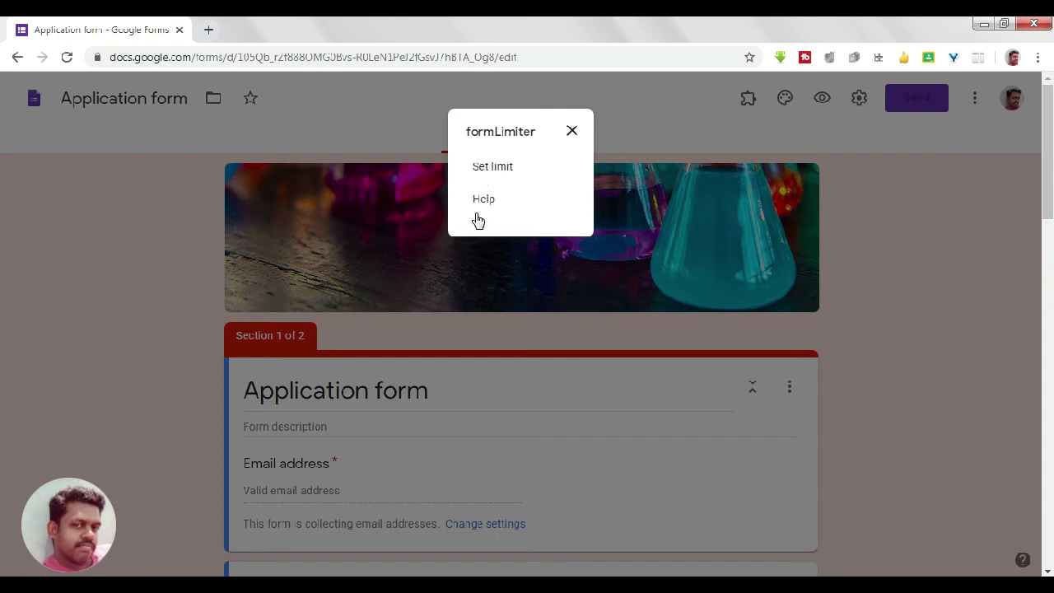
{"action": "left_click", "coordinate": [502, 170]}
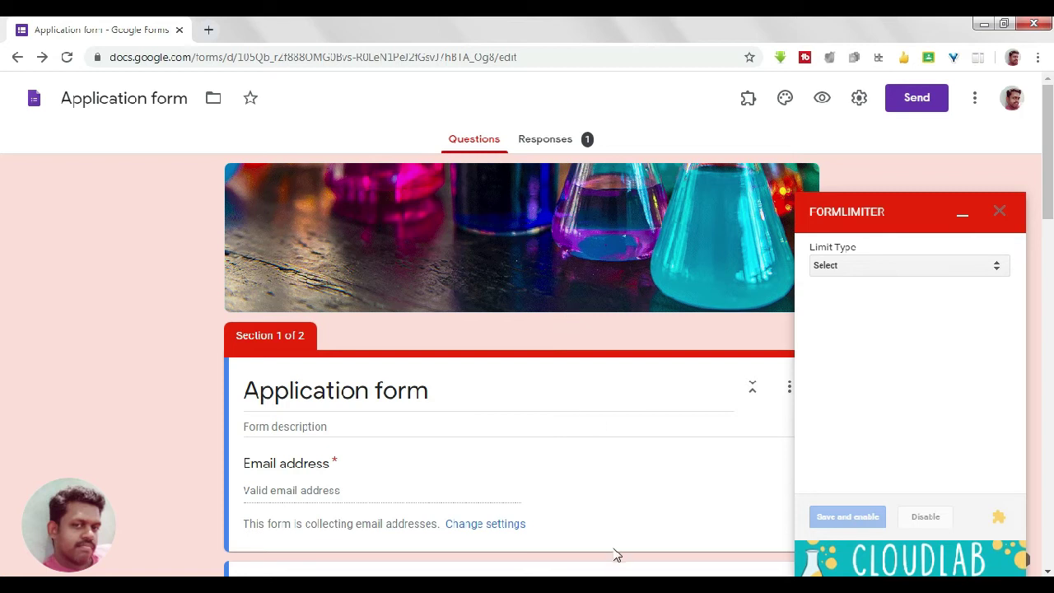
Review formLimiter's Limit Type options, reopening the dropdown after closing it once.
{"action": "left_click", "coordinate": [879, 275]}
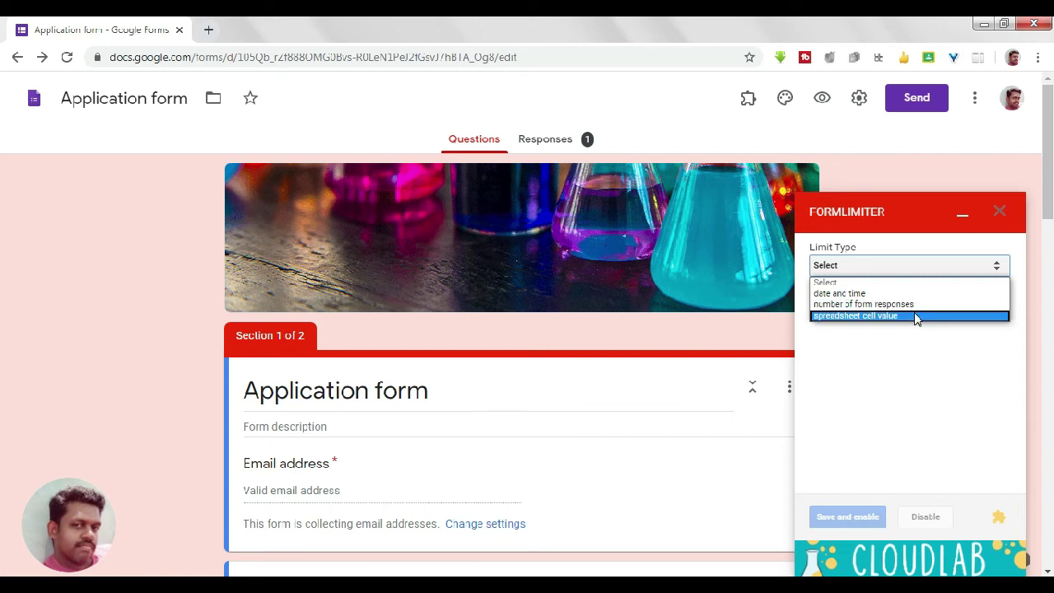
{"action": "left_click", "coordinate": [947, 397]}
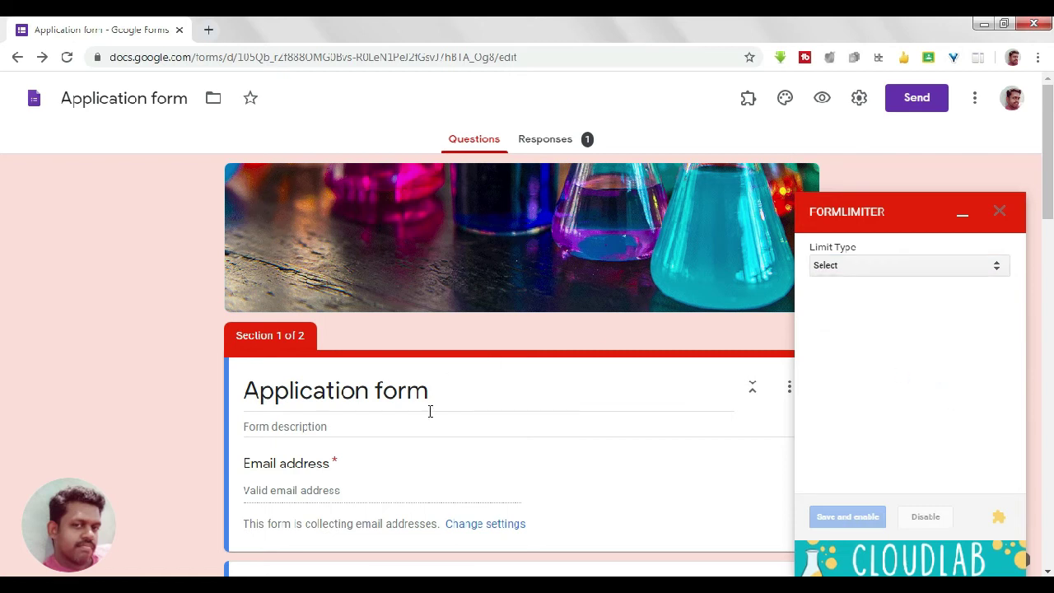
{"action": "left_click", "coordinate": [927, 270]}
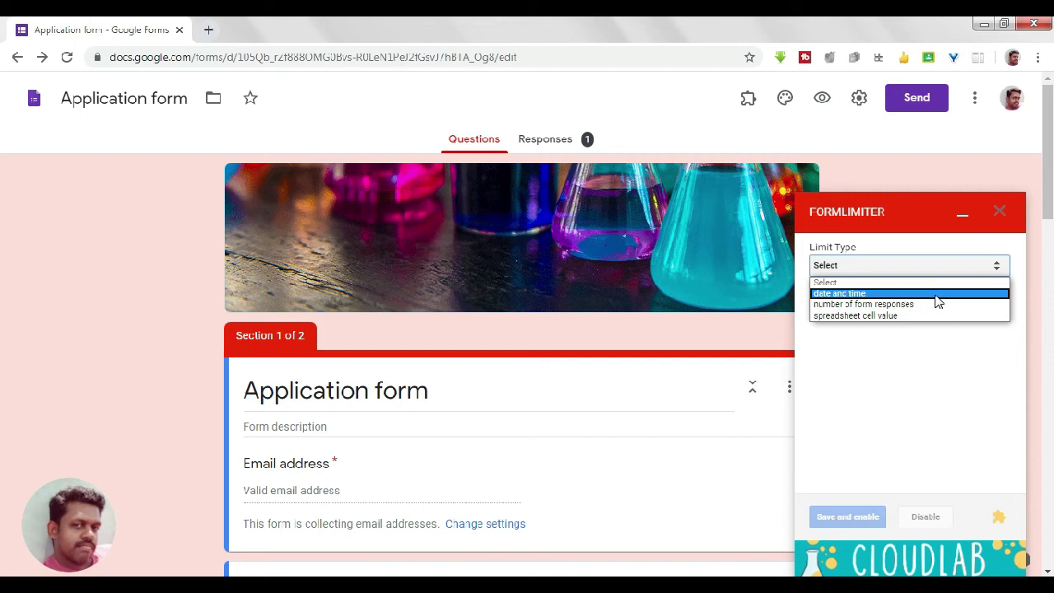
Limit by date and time, closing the form on 05/30/2020 at 5:00 PM.
{"action": "left_click", "coordinate": [936, 295]}
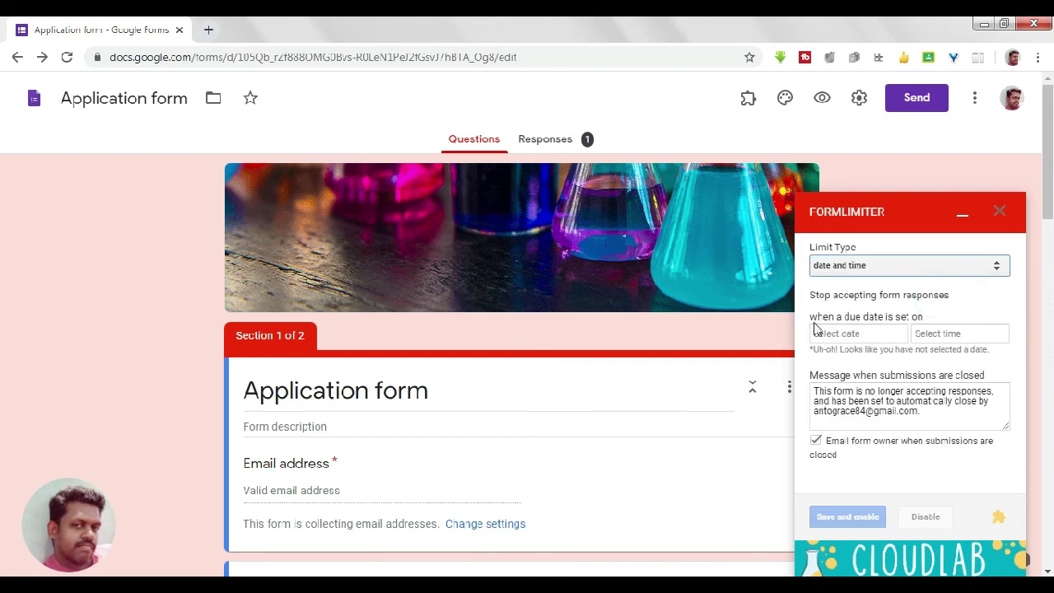
{"action": "left_click", "coordinate": [851, 338]}
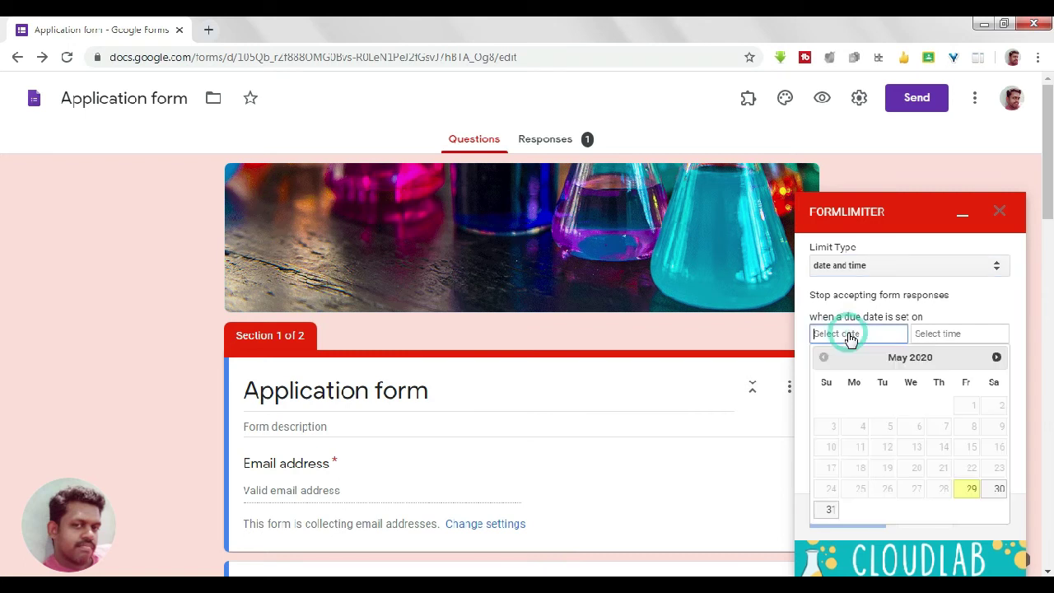
{"action": "left_click", "coordinate": [998, 491]}
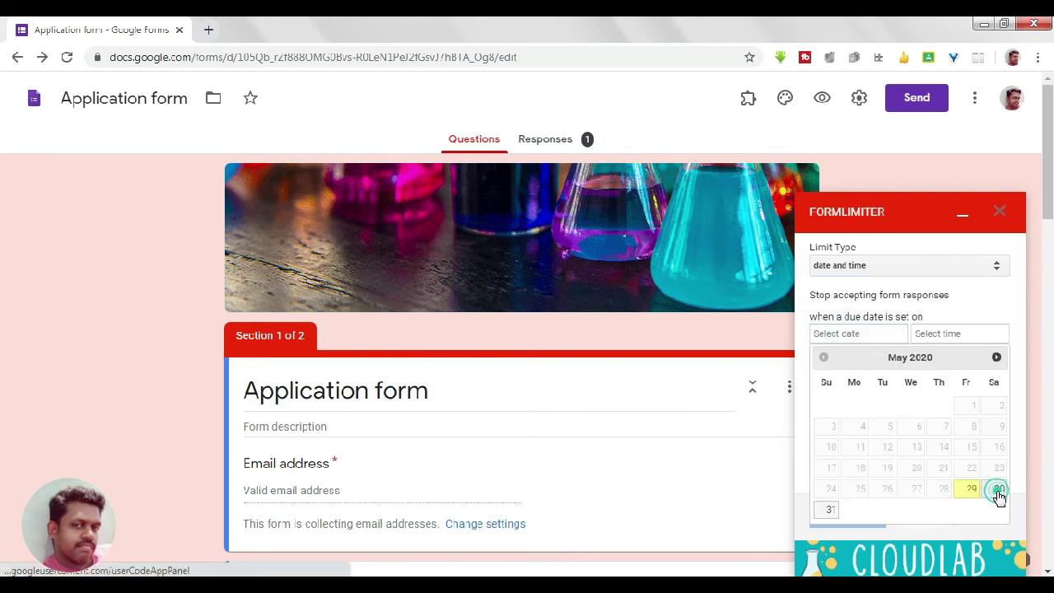
{"action": "left_click", "coordinate": [949, 337]}
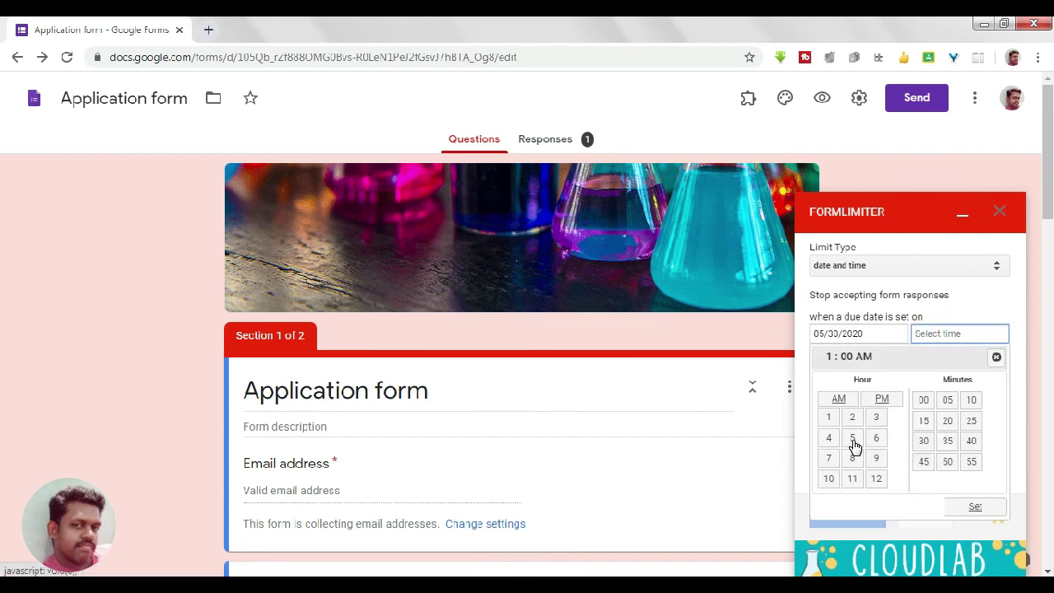
{"action": "left_click", "coordinate": [853, 441]}
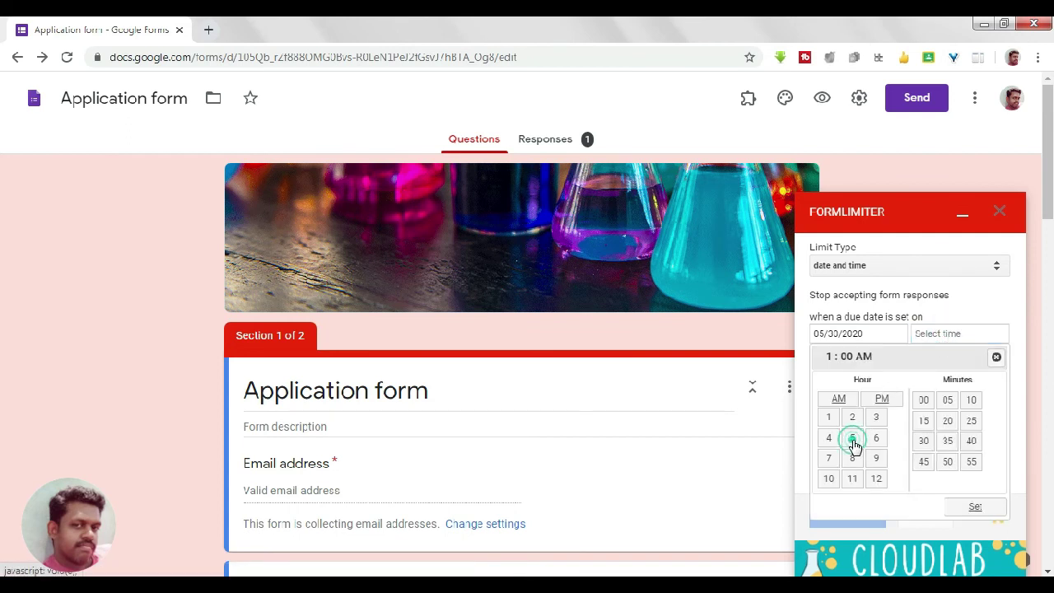
{"action": "left_click", "coordinate": [880, 403]}
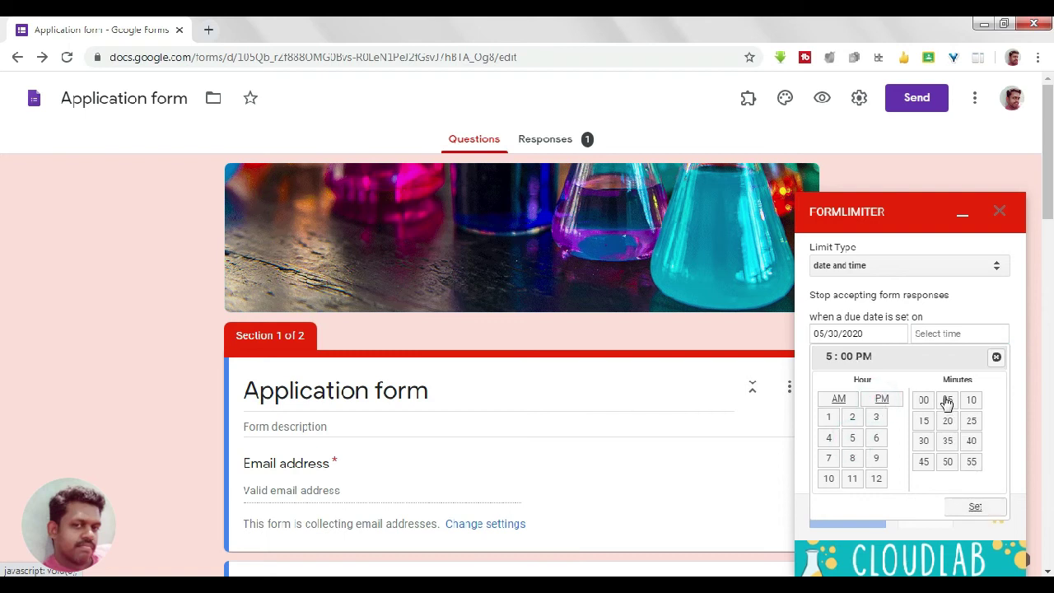
{"action": "left_click", "coordinate": [972, 508]}
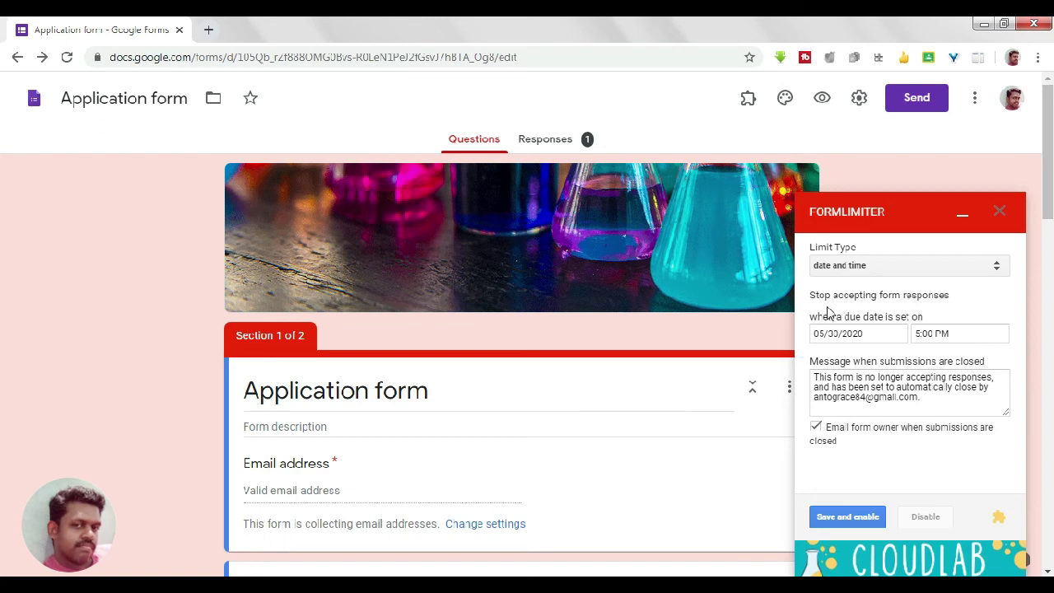
Disable the owner email, save and enable the limit, then return to the forms list.
{"action": "left_click_drag", "start_coordinate": [811, 292], "coordinate": [981, 299]}
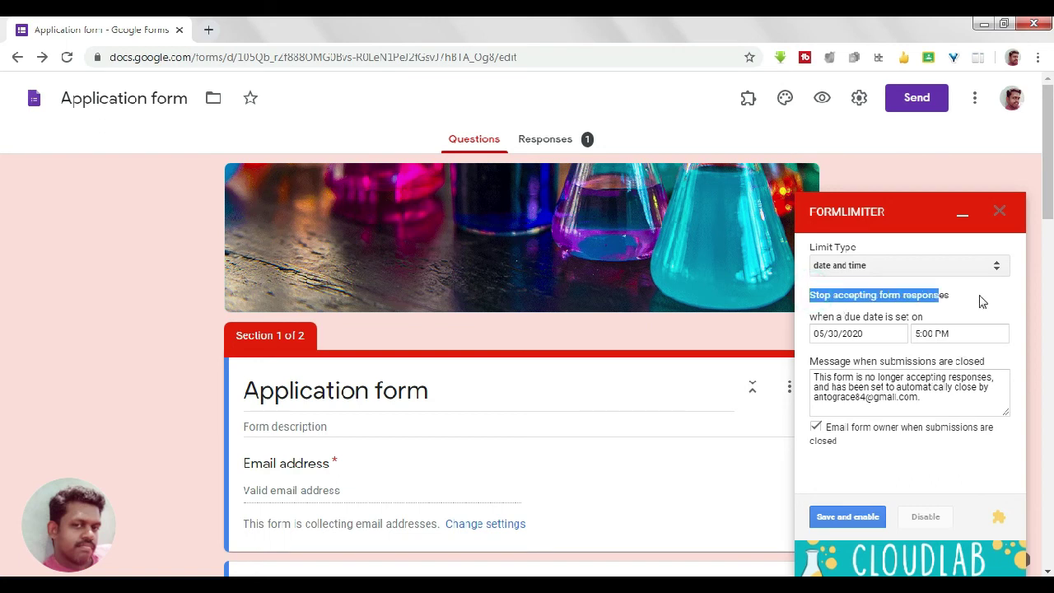
{"action": "left_click", "coordinate": [965, 313]}
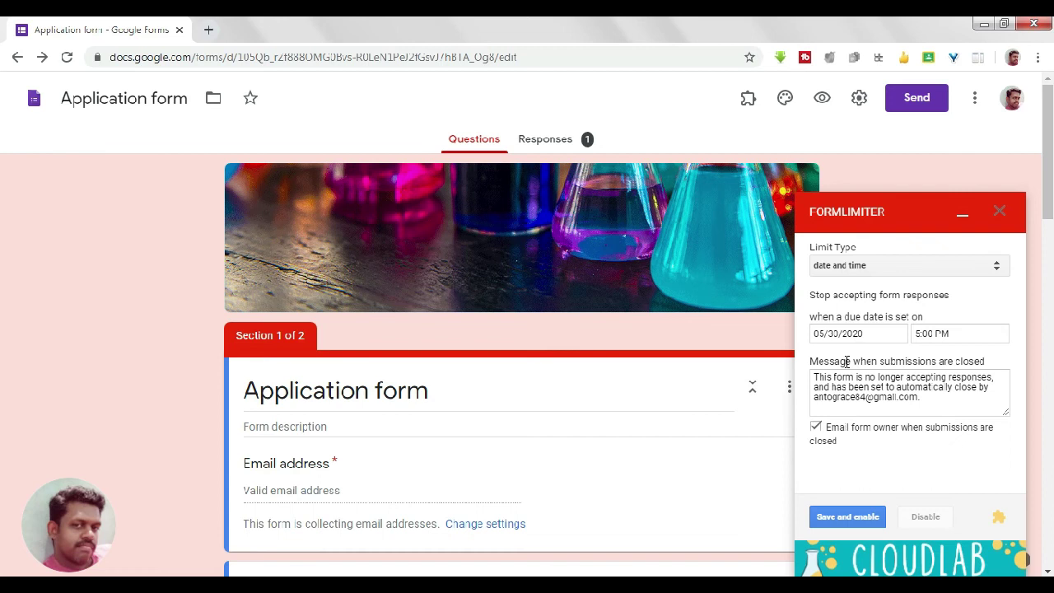
{"action": "left_click", "coordinate": [815, 426]}
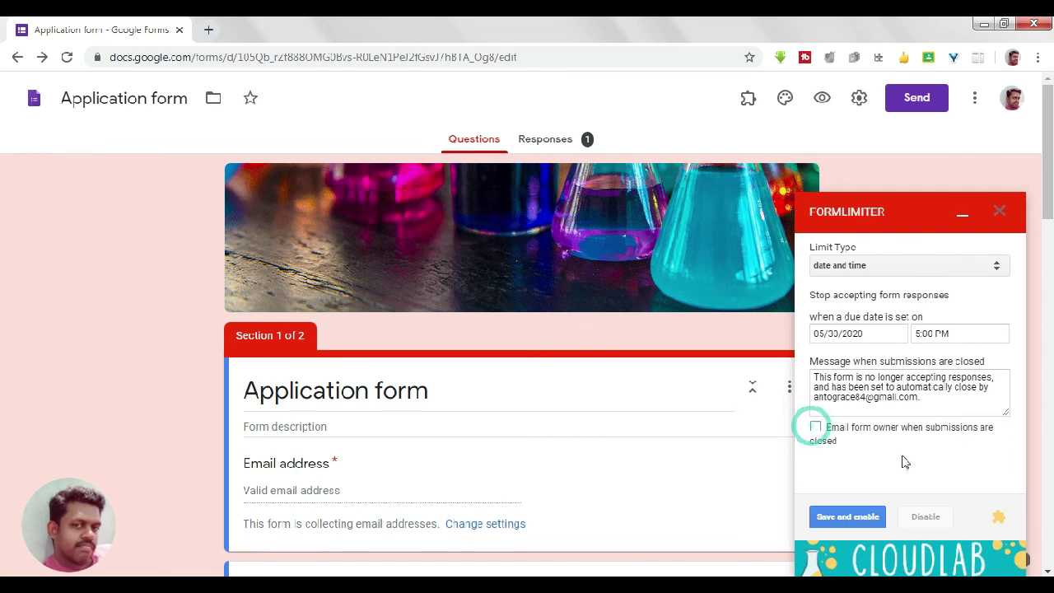
{"action": "left_click", "coordinate": [849, 520]}
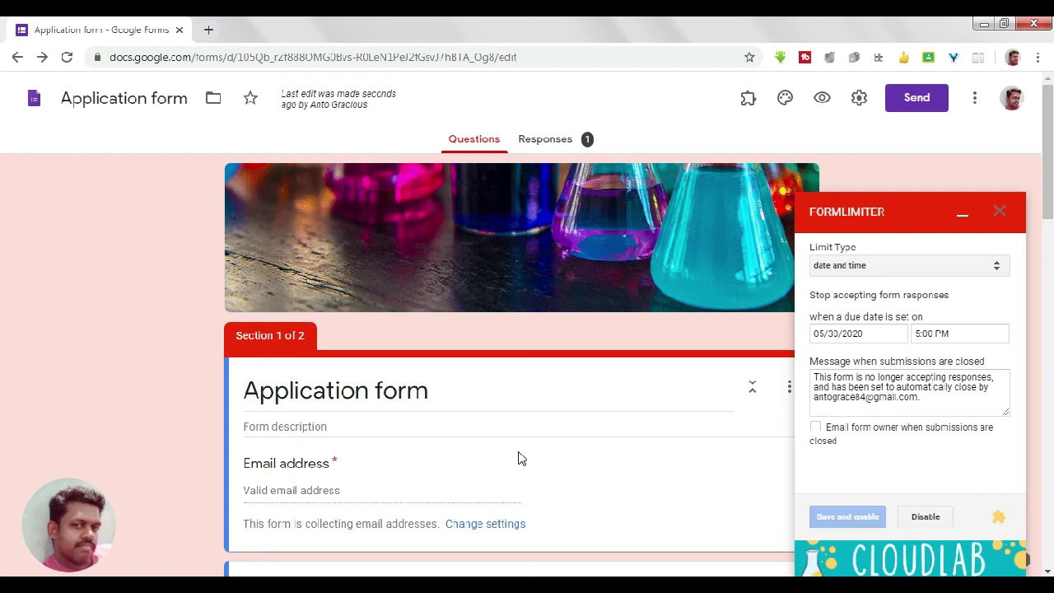
{"action": "left_click", "coordinate": [17, 61]}
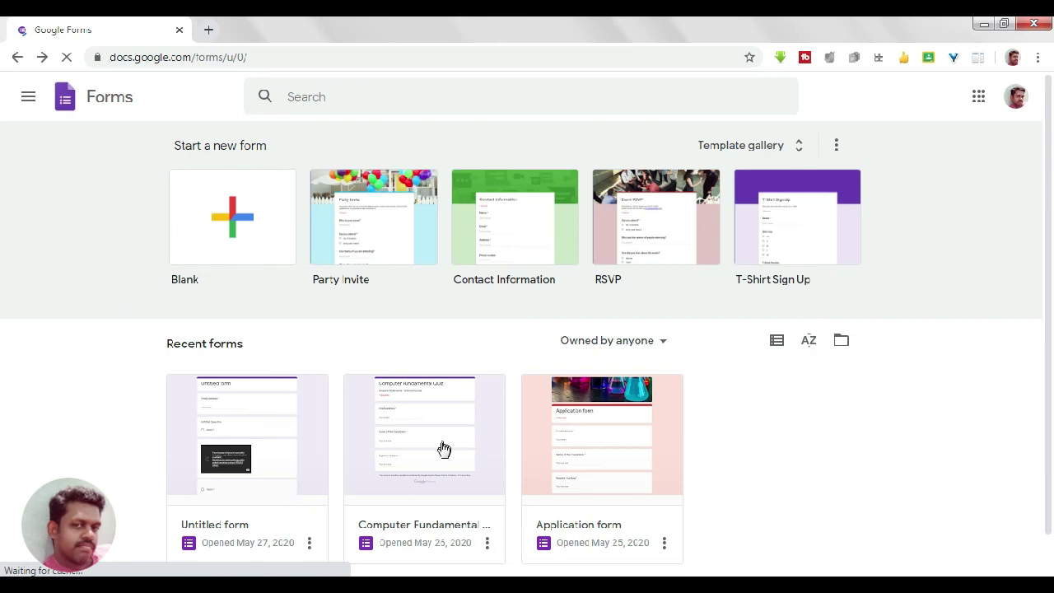
Open the Computer Fundamental Quiz and bring up formLimiter's Set limit panel for it.
{"action": "left_click", "coordinate": [241, 424]}
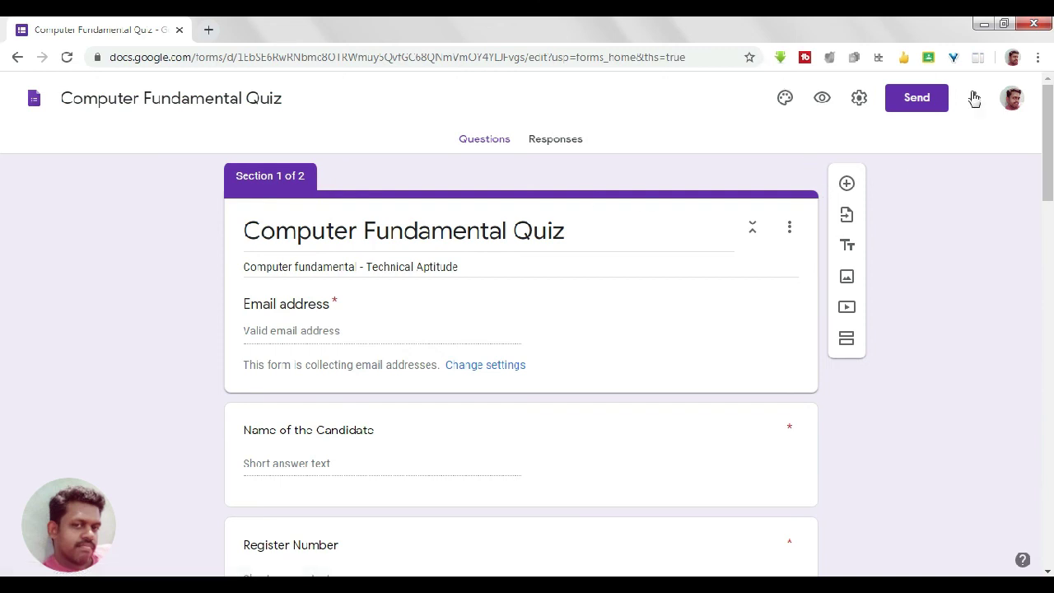
{"action": "left_click", "coordinate": [975, 97]}
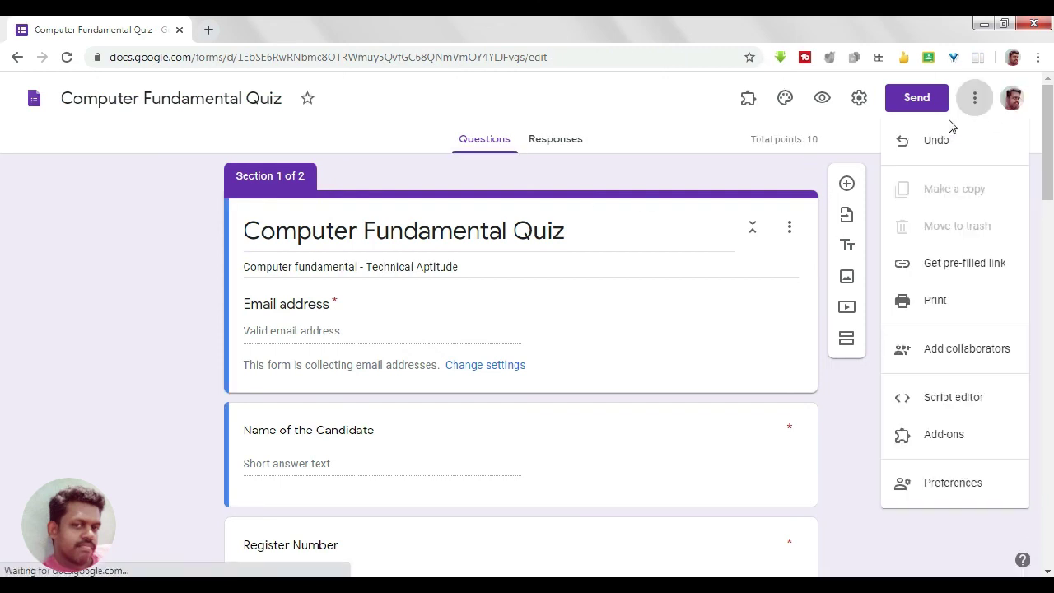
{"action": "left_click", "coordinate": [748, 103]}
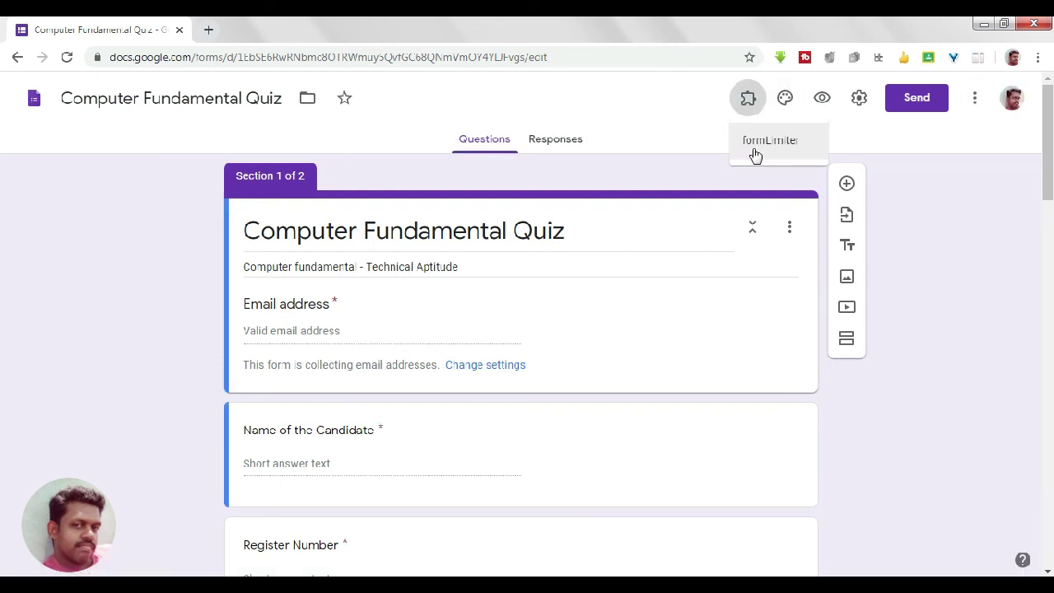
{"action": "left_click", "coordinate": [752, 140]}
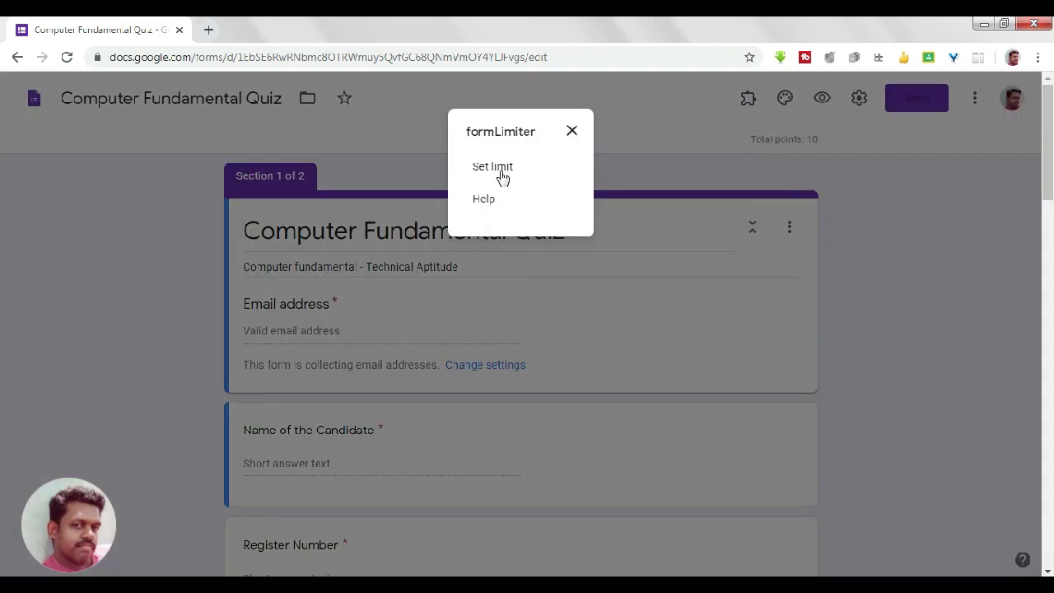
{"action": "left_click", "coordinate": [500, 169]}
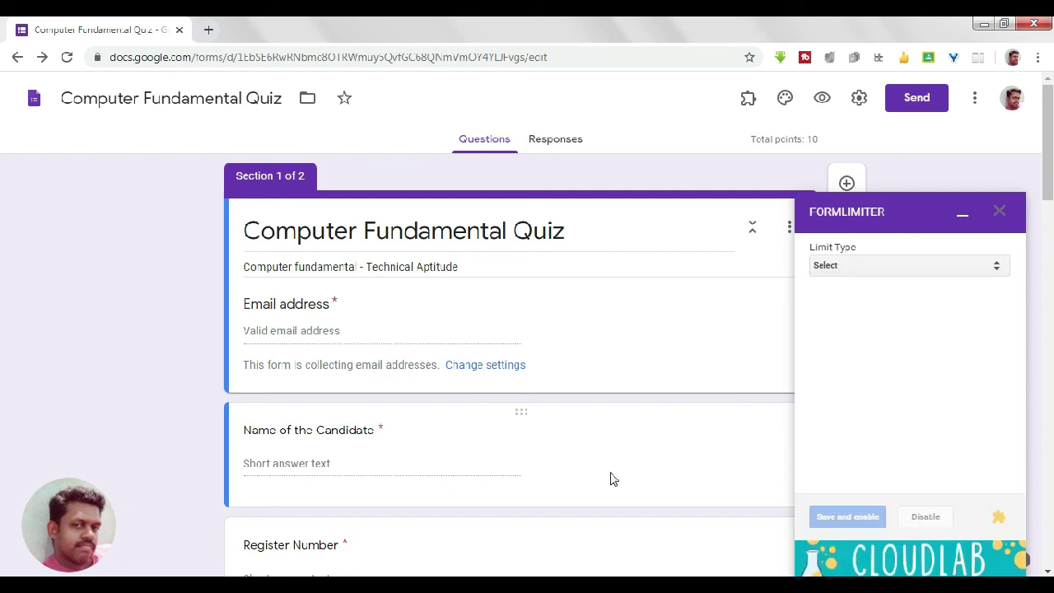
Set formLimiter's Limit Type to number of form responses with a maximum of 150.
{"action": "left_click", "coordinate": [925, 275]}
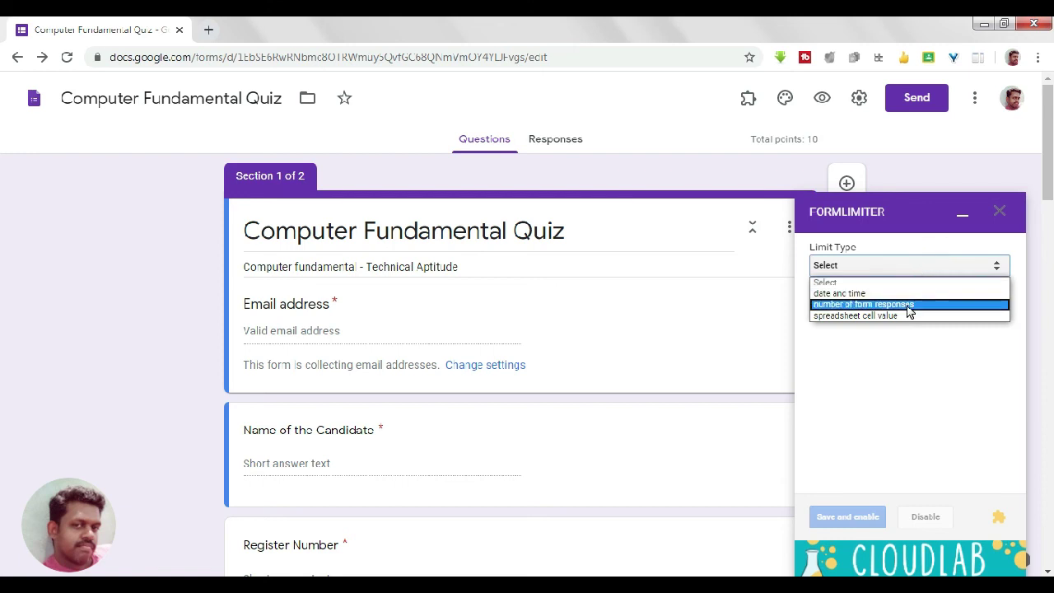
{"action": "left_click", "coordinate": [909, 304]}
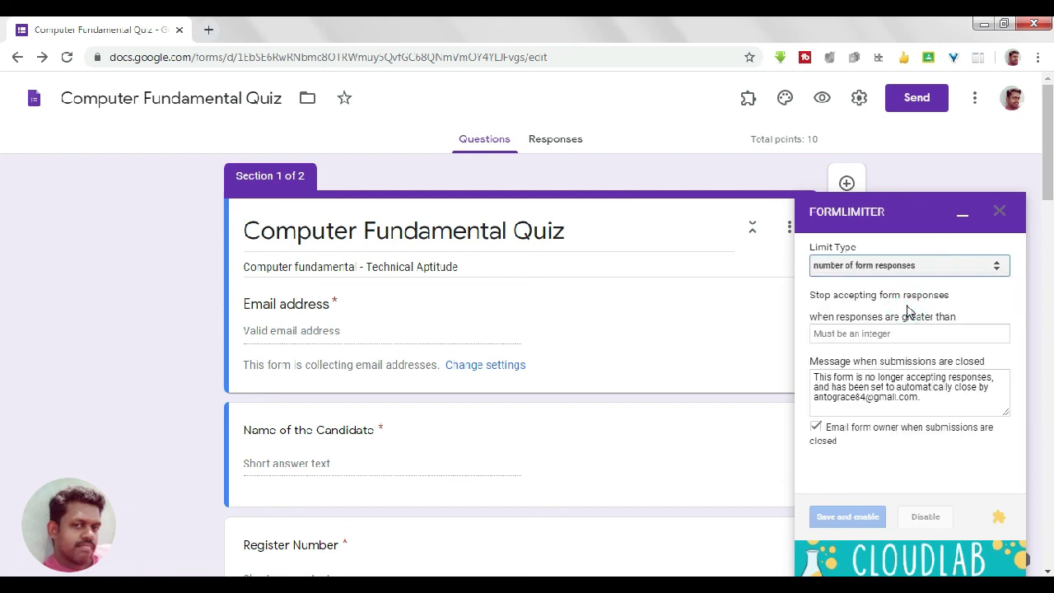
{"action": "left_click", "coordinate": [841, 336]}
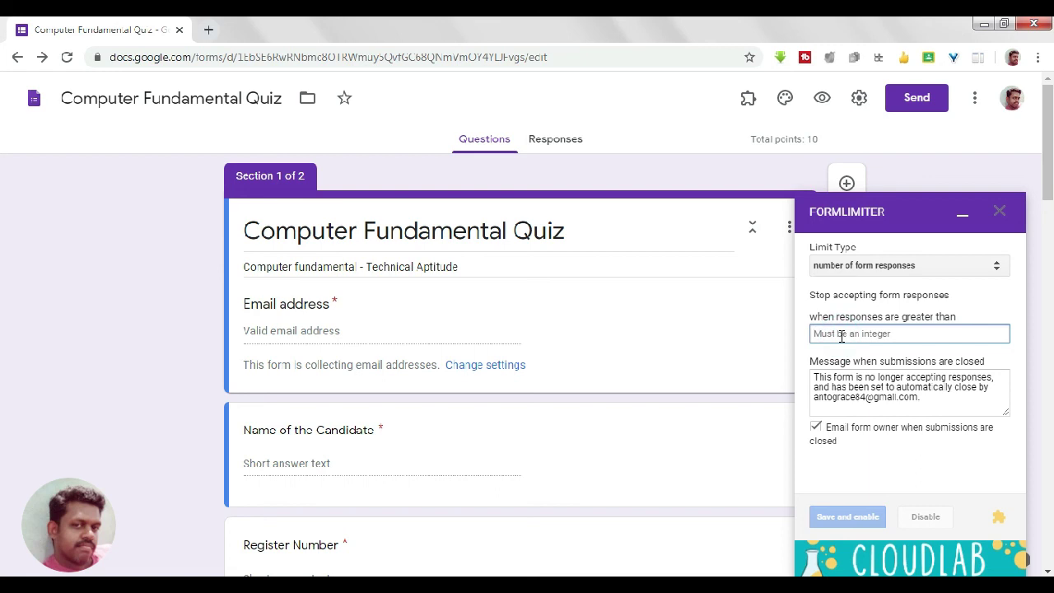
{"action": "type", "text": "150"}
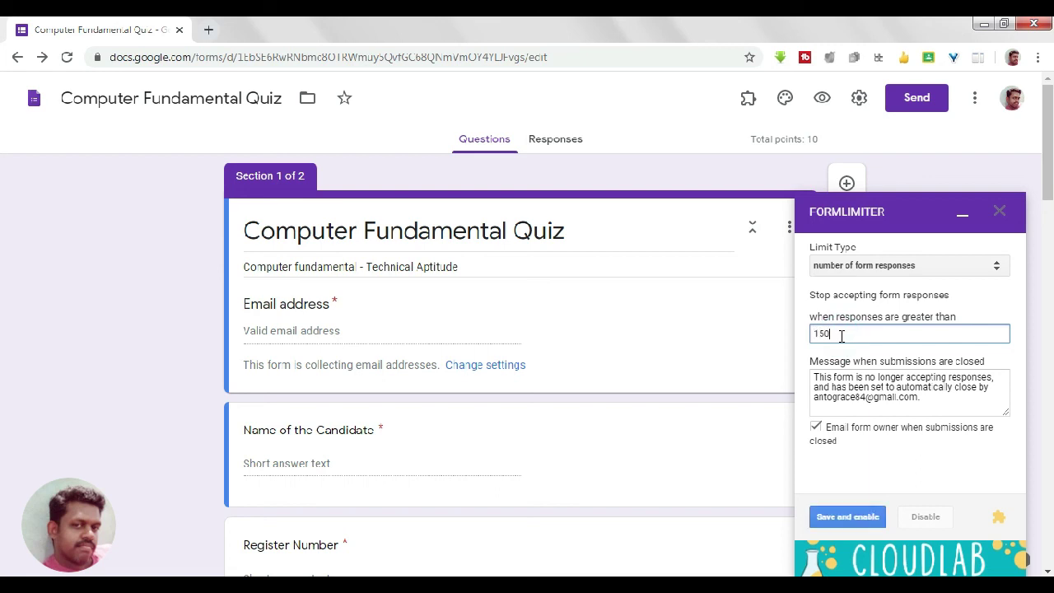
{"action": "left_click", "coordinate": [867, 479]}
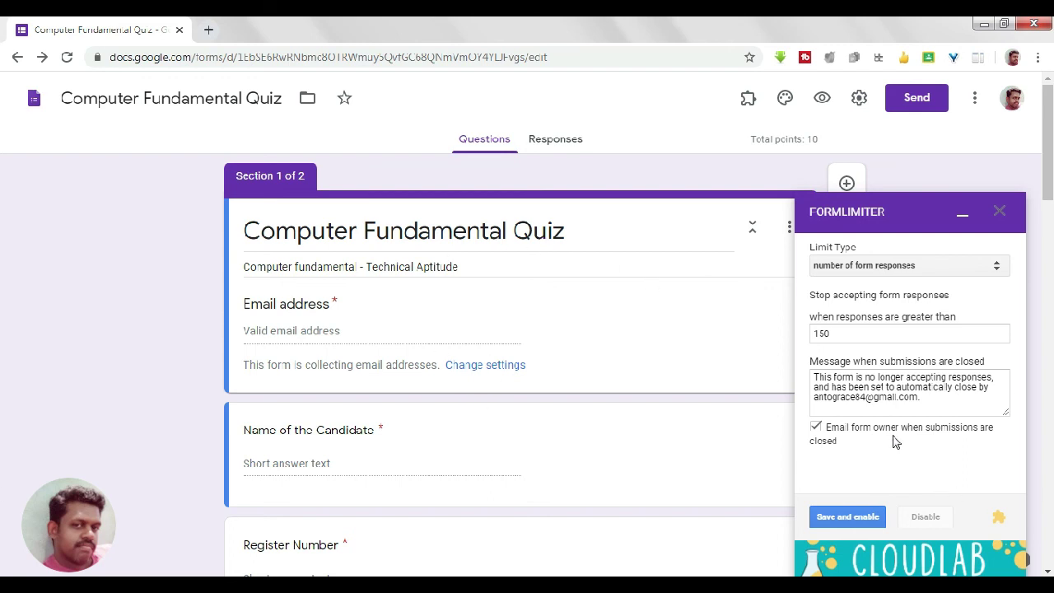
Turn off the owner email, save and enable the limit, and close the sidebar.
{"action": "left_click", "coordinate": [817, 428]}
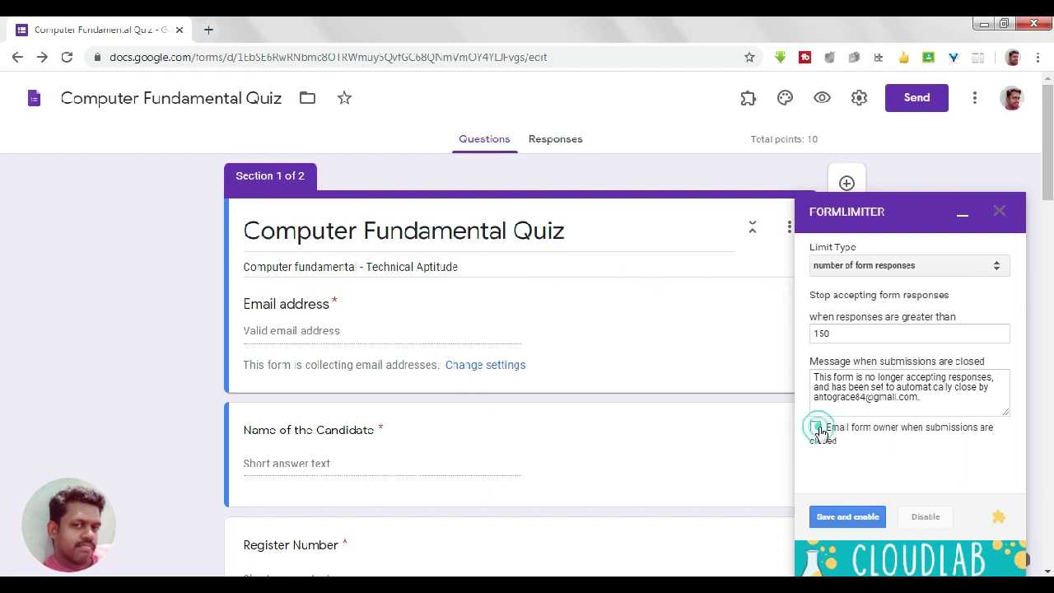
{"action": "left_click", "coordinate": [840, 523]}
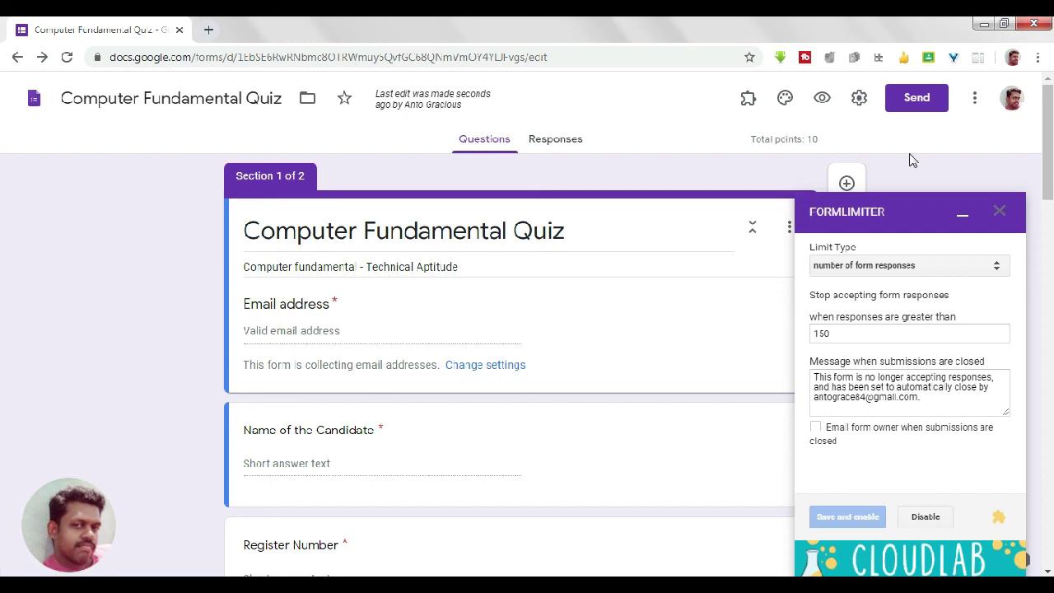
{"action": "left_click", "coordinate": [1001, 216]}
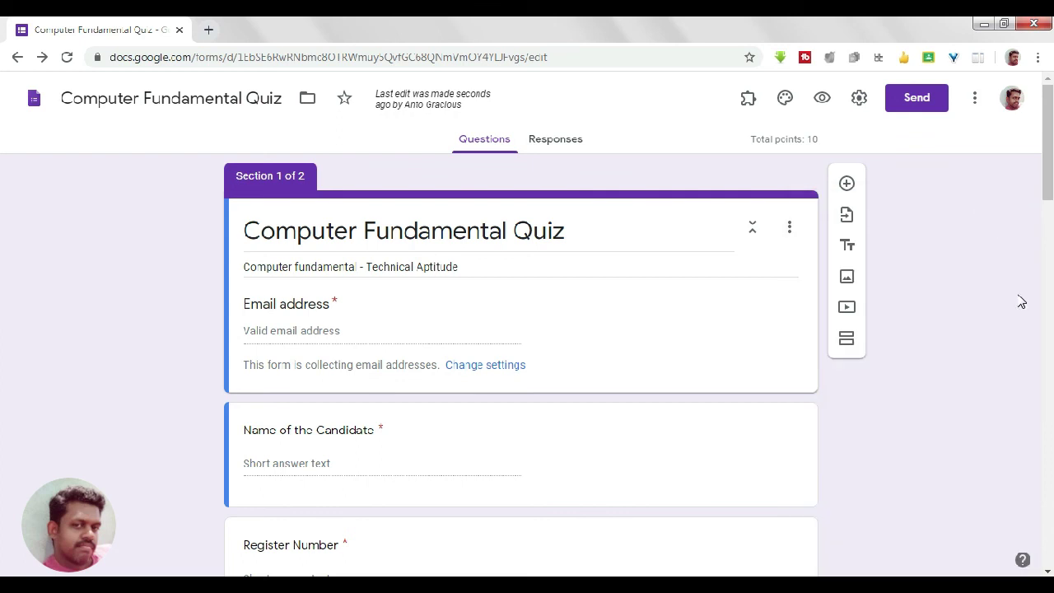
Show the installed add-ons list with formLimiter and dismiss the low-battery notification.
{"action": "left_click", "coordinate": [750, 107]}
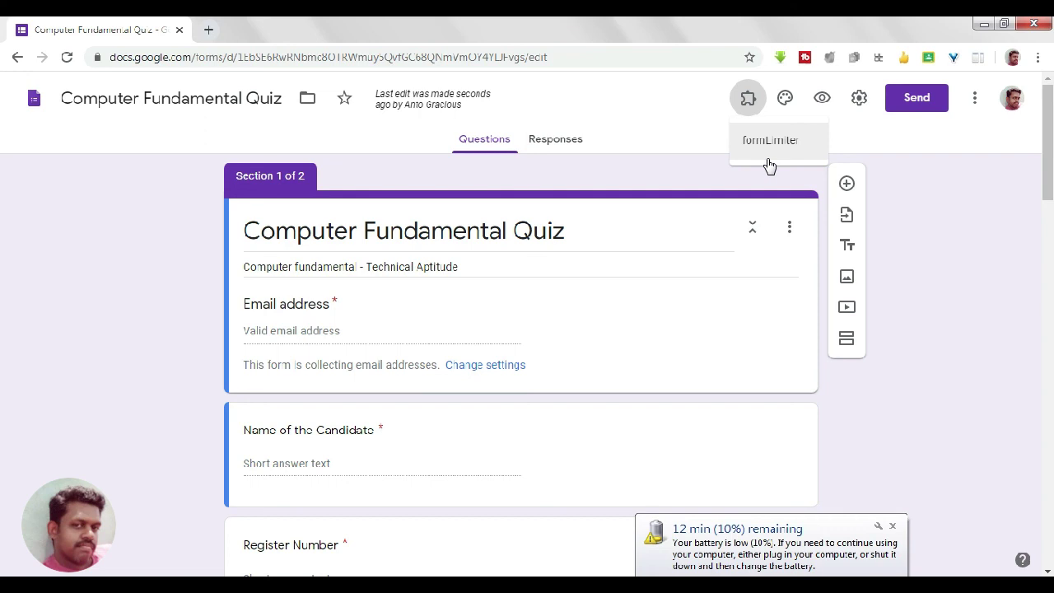
{"action": "left_click", "coordinate": [892, 525]}
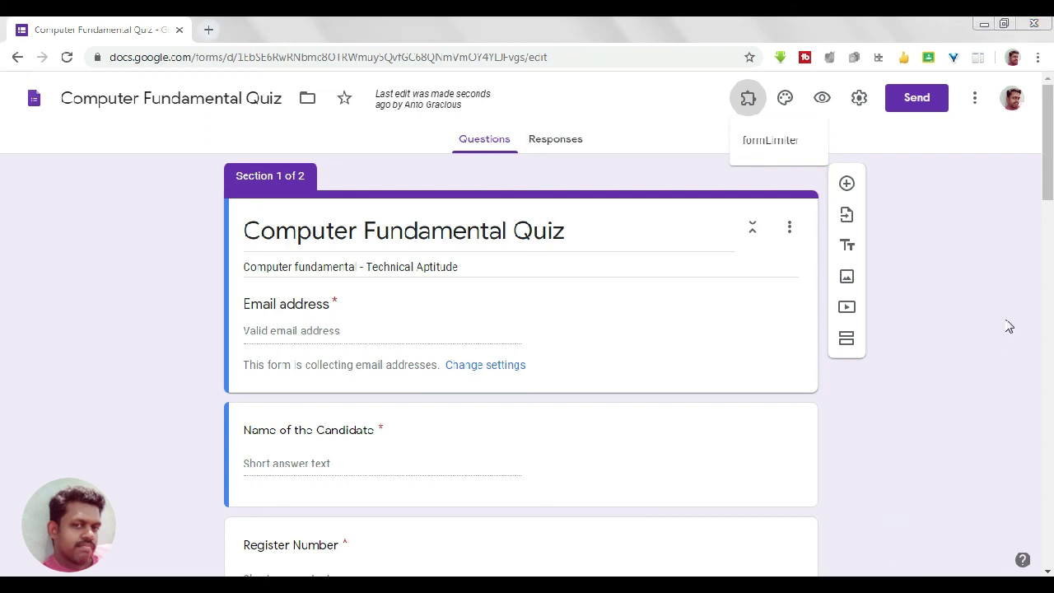